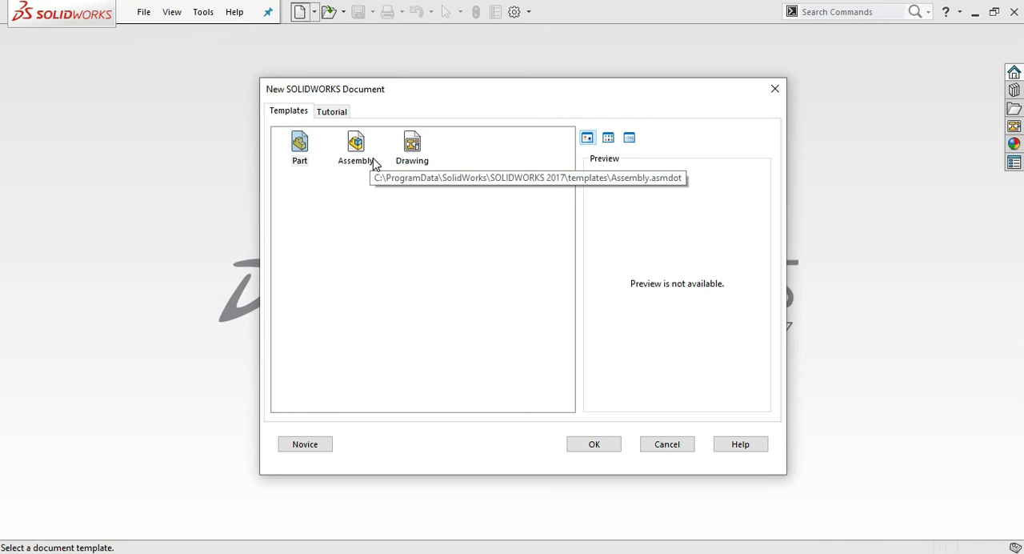
# - Create a new part document and set its unit system to CGS (centimeter, gram, second)
pyautogui.click(298, 149)
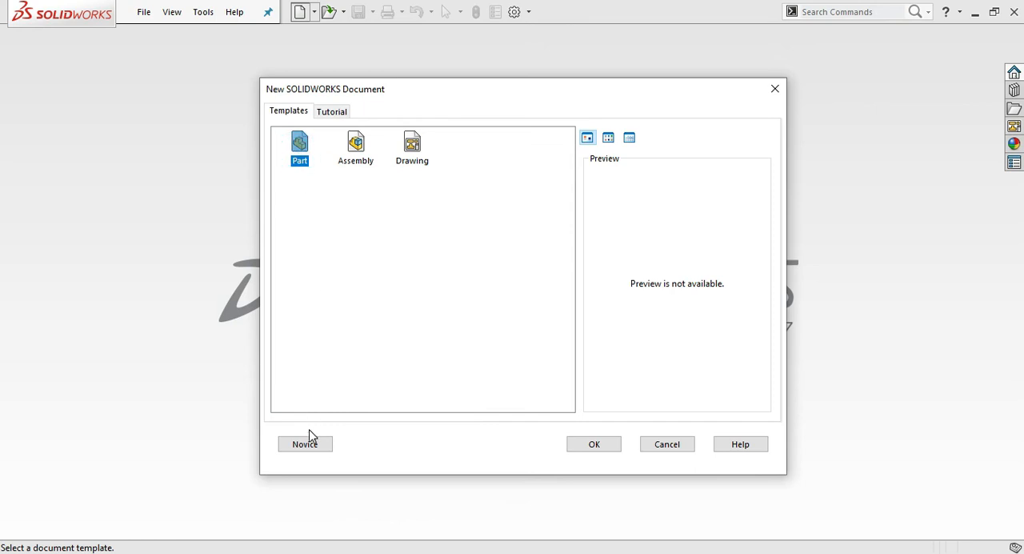
pyautogui.click(582, 445)
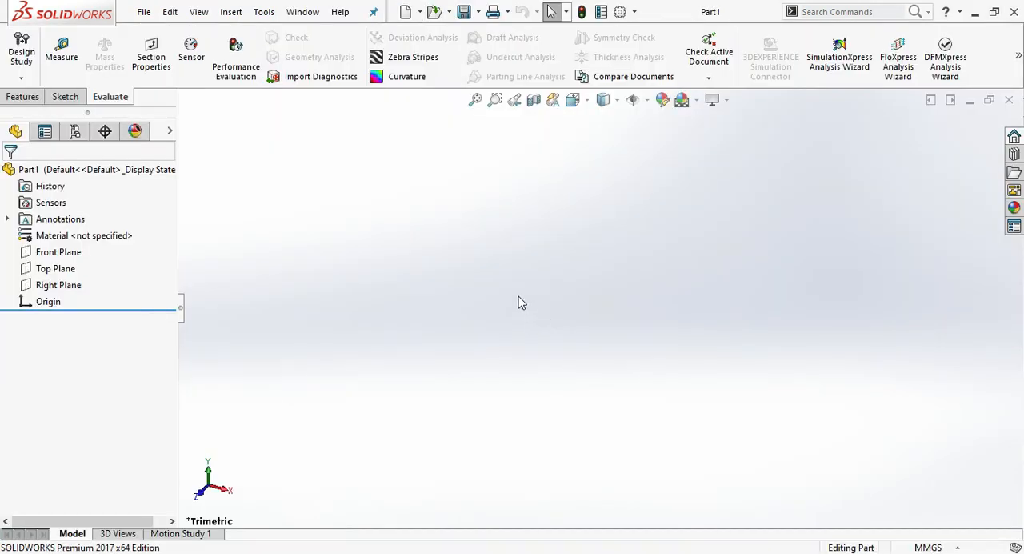
pyautogui.click(619, 13)
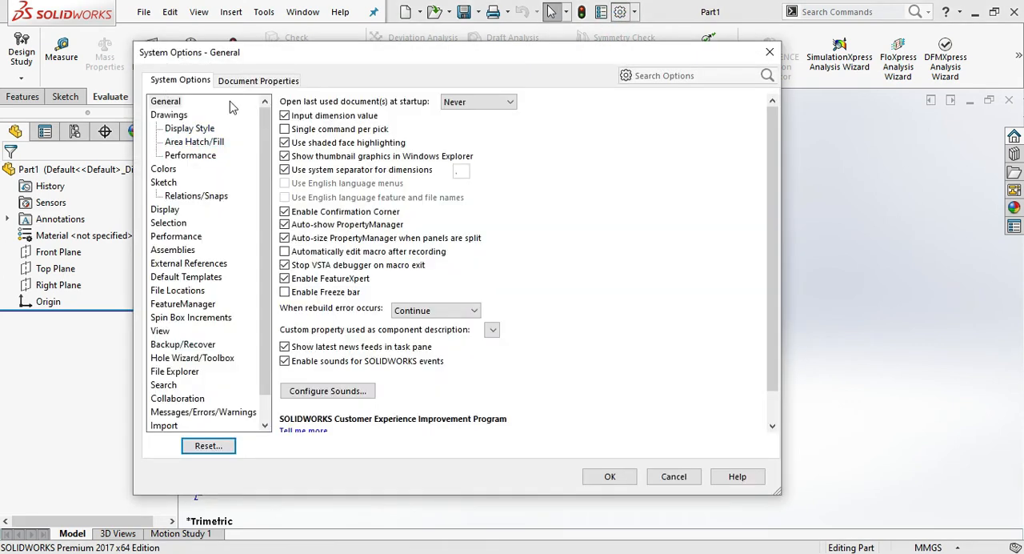
pyautogui.click(253, 88)
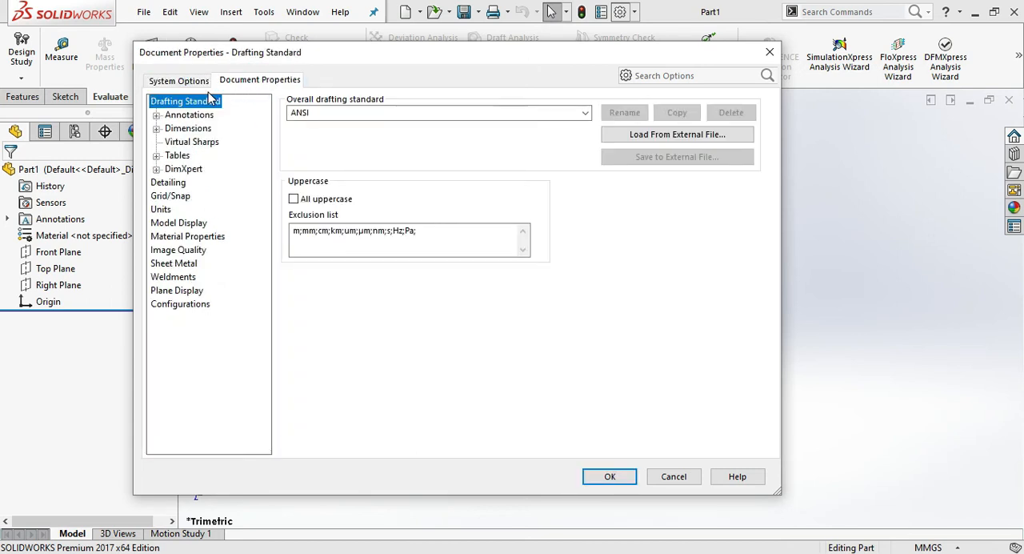
pyautogui.click(160, 209)
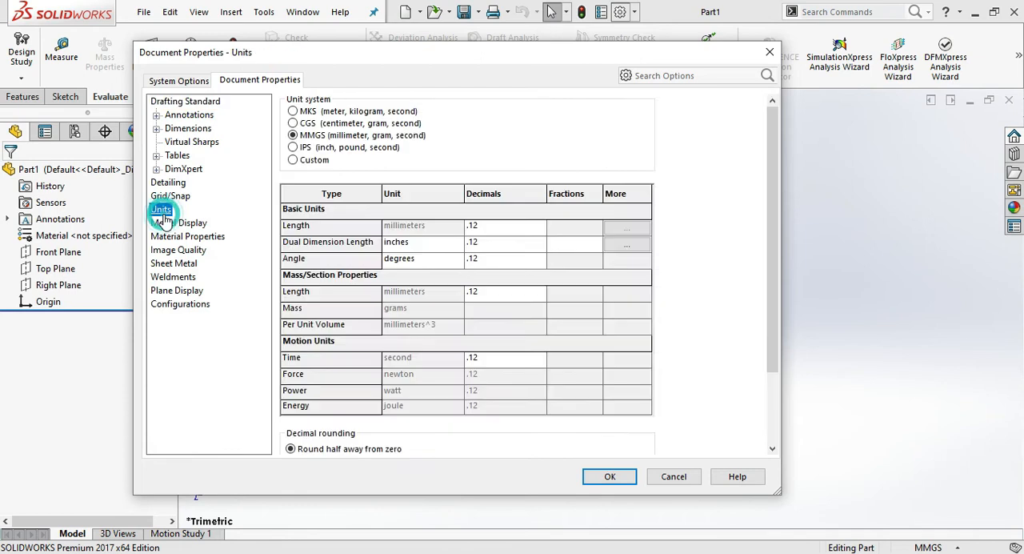
pyautogui.click(308, 124)
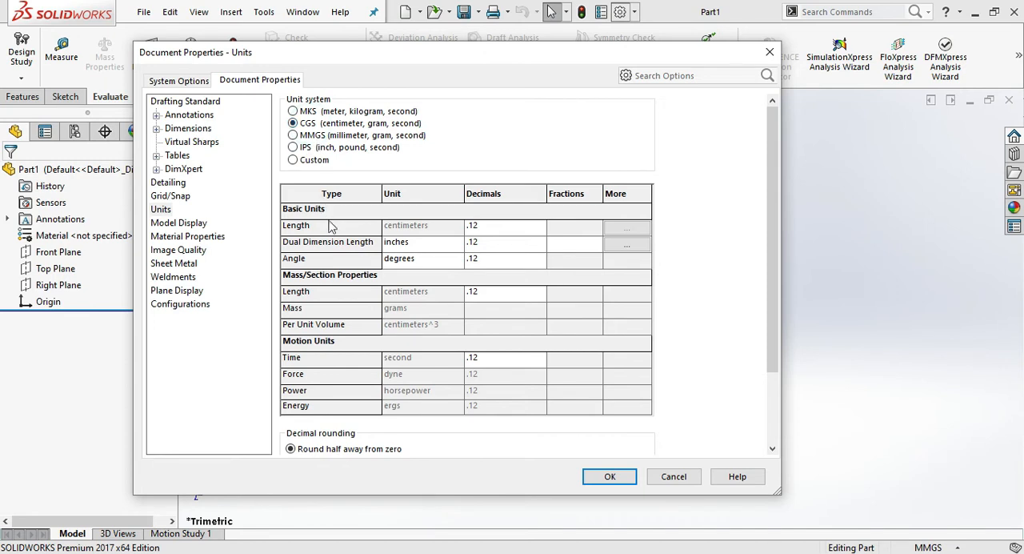
# - Set the decimals of the basic length and angle units to .123 and apply the document properties
pyautogui.click(493, 231)
pyautogui.click(496, 231)
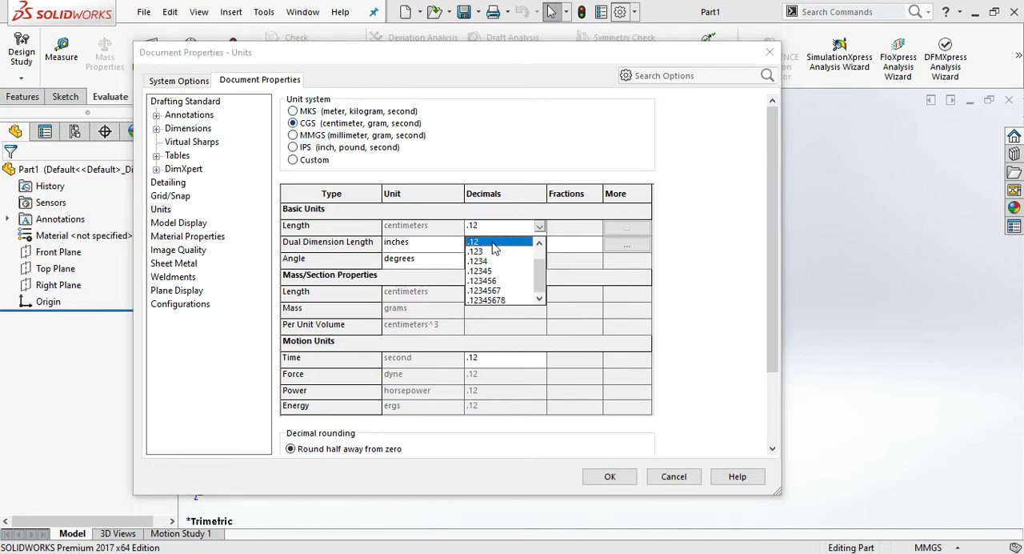
pyautogui.click(490, 251)
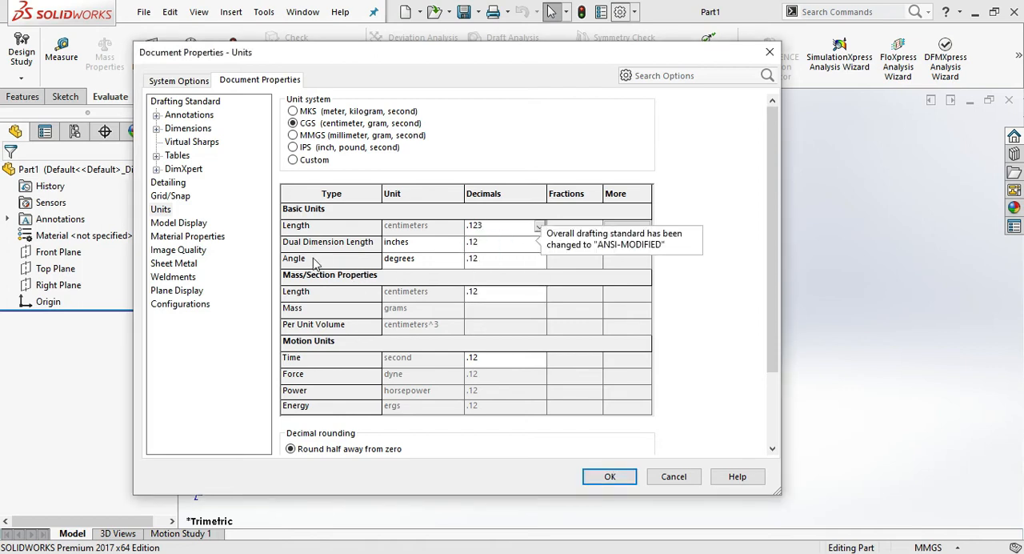
pyautogui.click(492, 261)
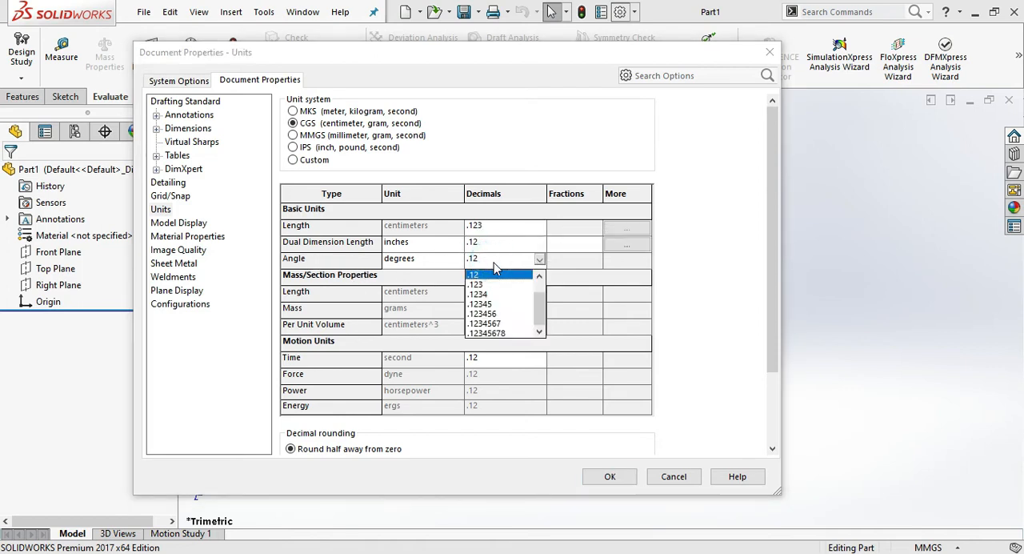
pyautogui.click(492, 286)
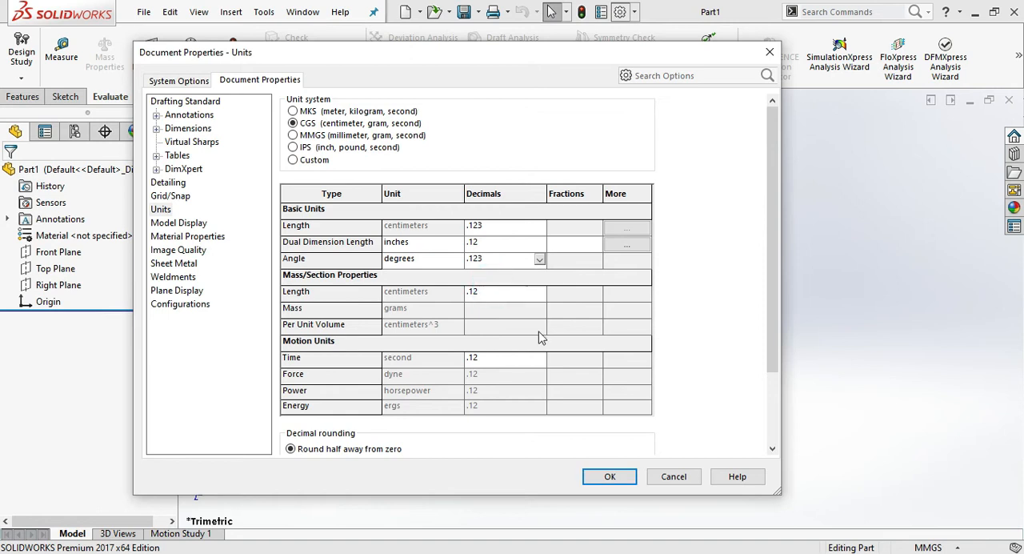
pyautogui.click(610, 476)
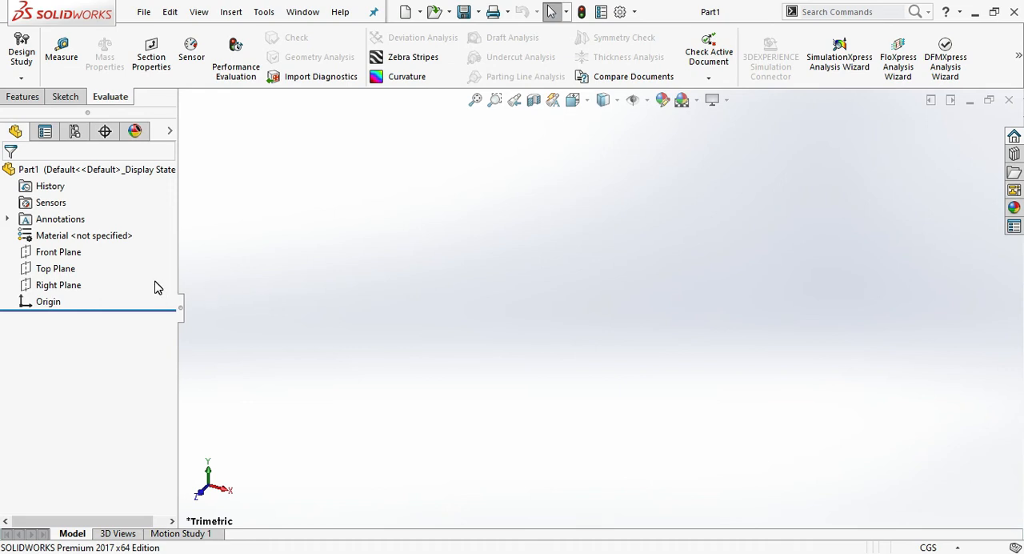
# - Assign 2024 Alloy as the part's material
pyautogui.rightClick(100, 238)
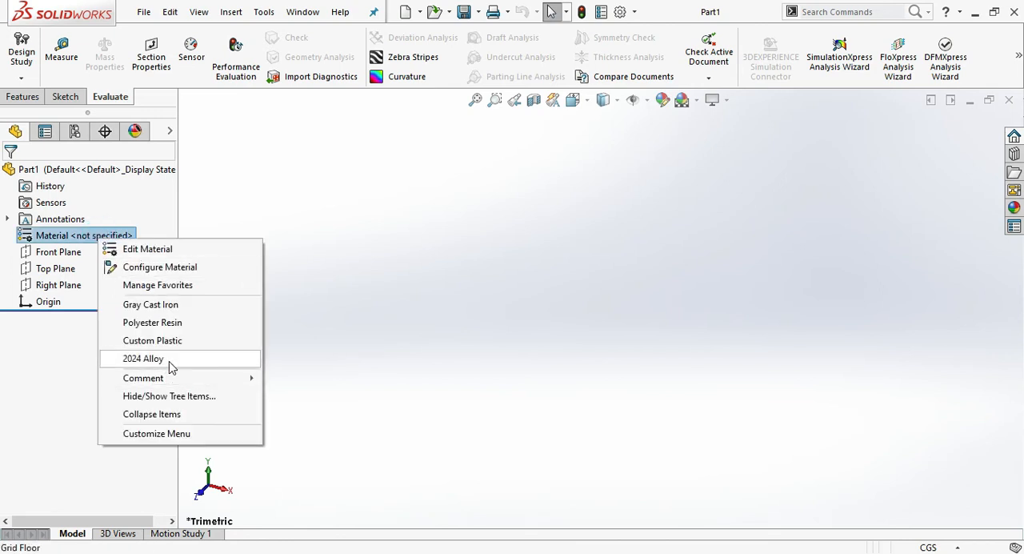
pyautogui.click(169, 362)
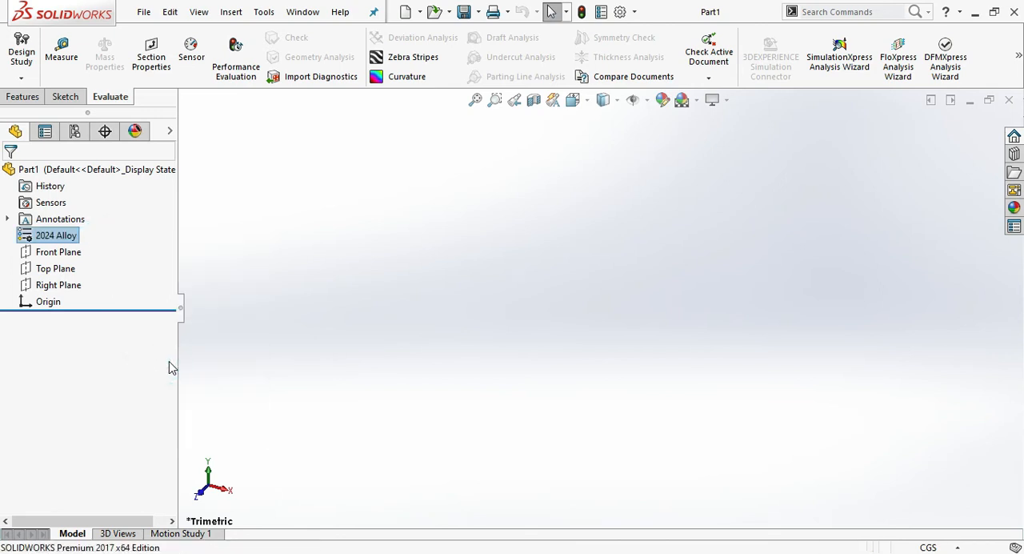
# - Add the Sheet Metal command set to the CommandManager and apply the Rooftop scene to the background
pyautogui.rightClick(118, 96)
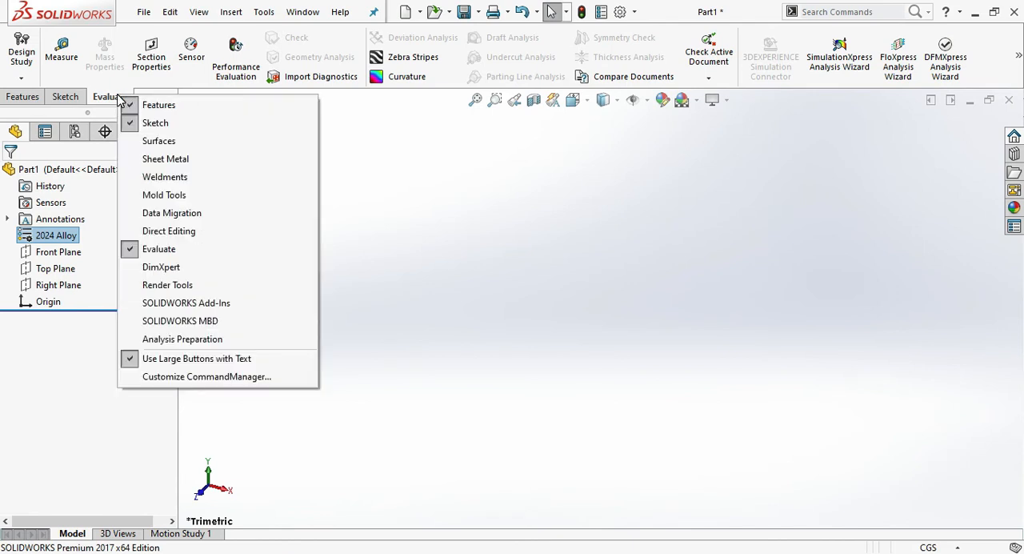
pyautogui.click(165, 158)
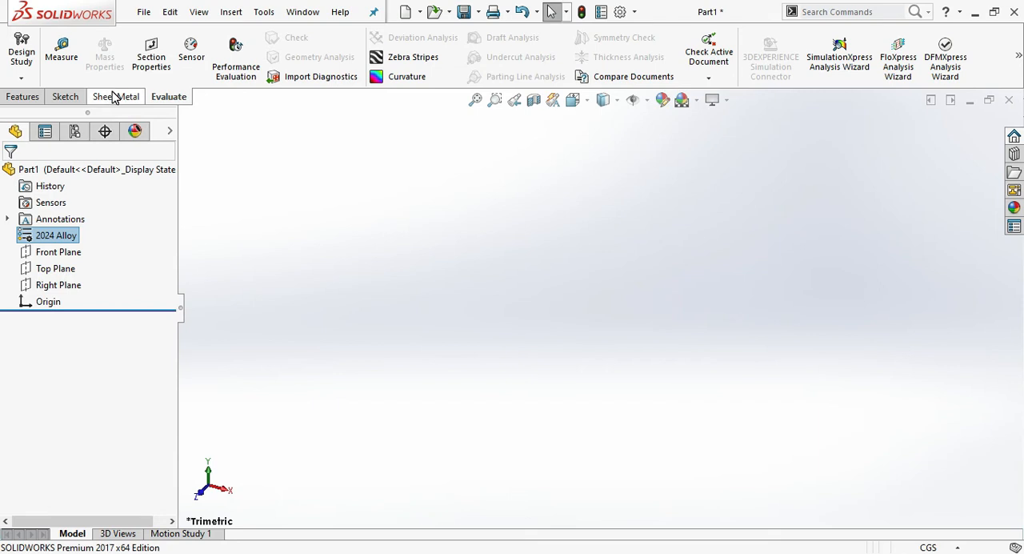
pyautogui.click(697, 101)
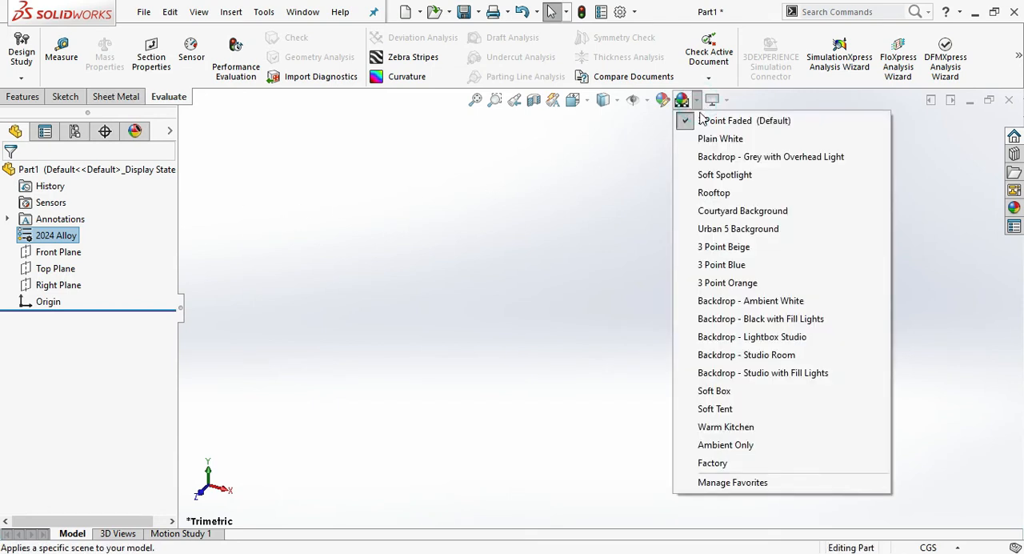
pyautogui.click(733, 194)
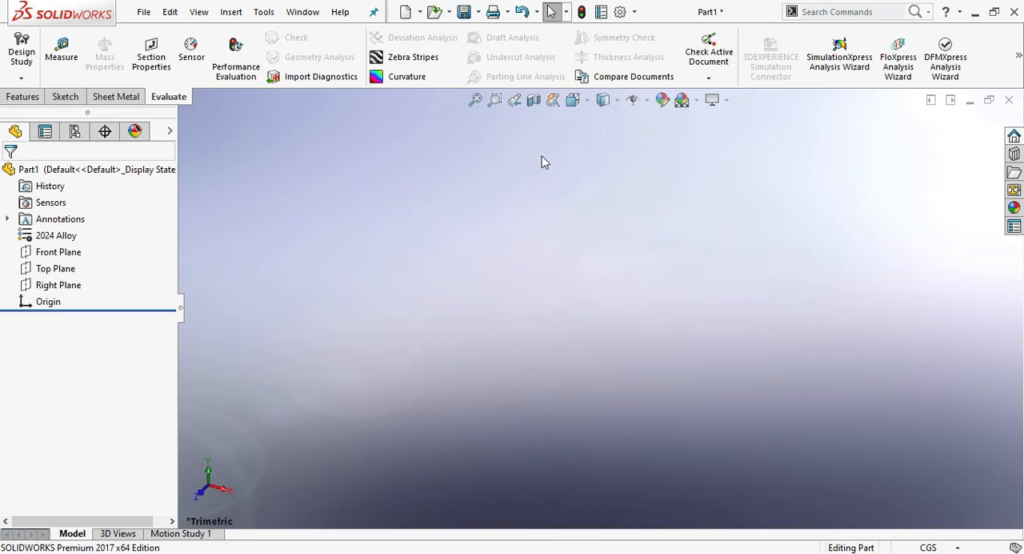
# - Add the Templates folder inside Desktop > Ex_Files to the Document Templates file locations and confirm the change
pyautogui.click(620, 13)
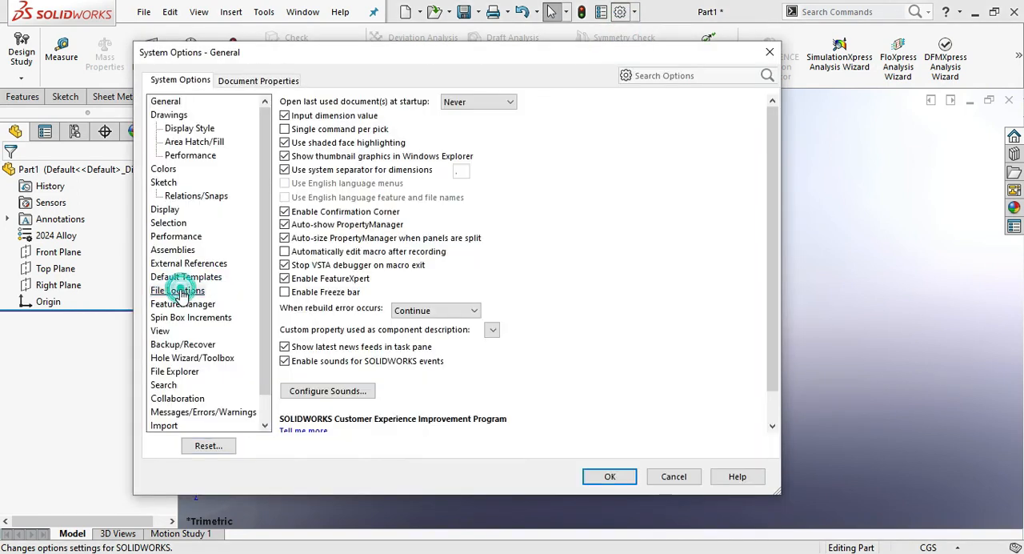
pyautogui.click(178, 290)
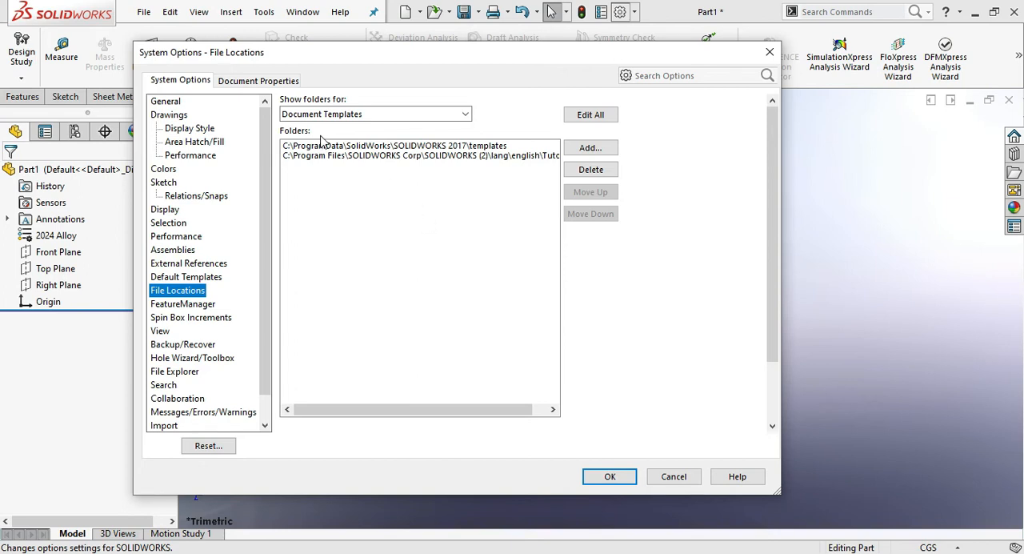
pyautogui.click(385, 118)
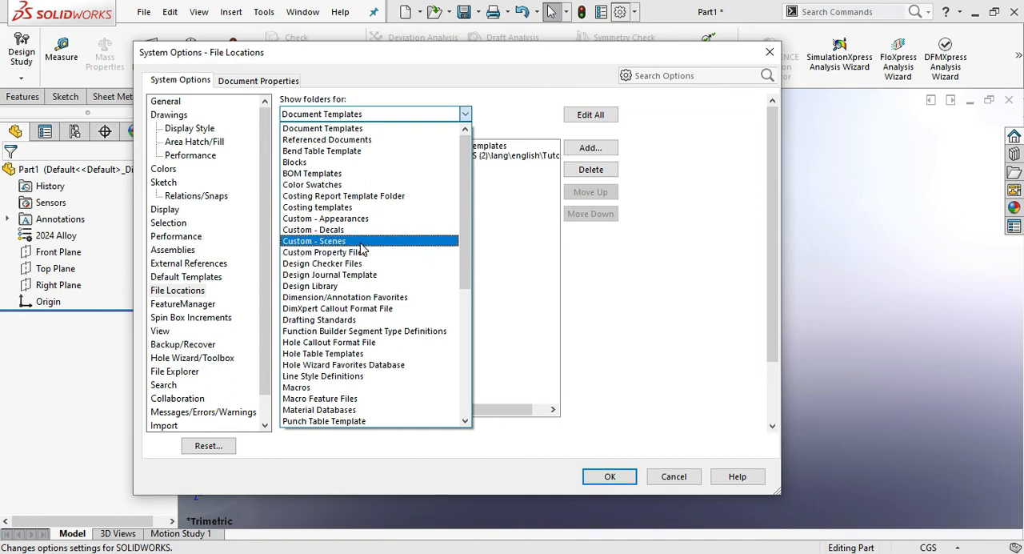
pyautogui.click(510, 120)
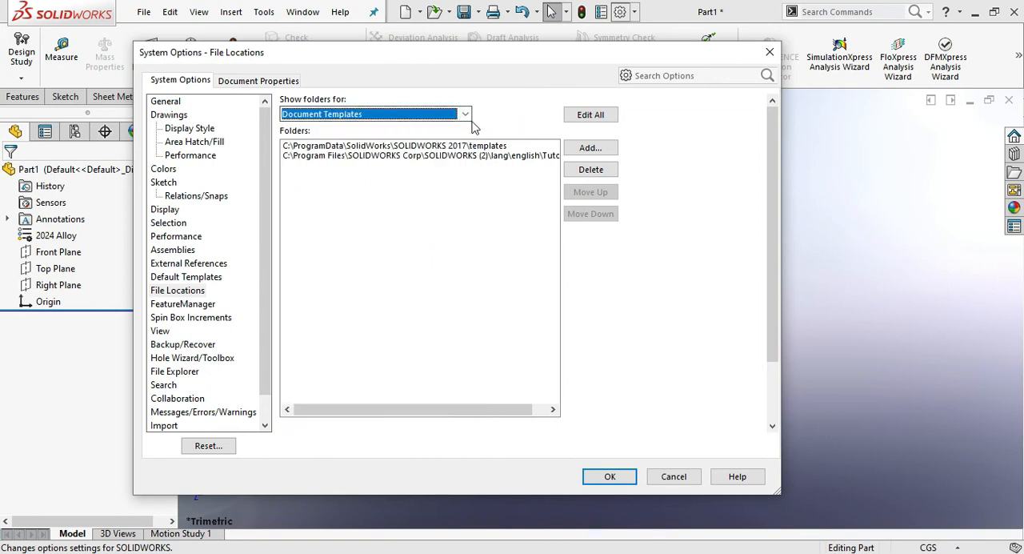
pyautogui.click(502, 127)
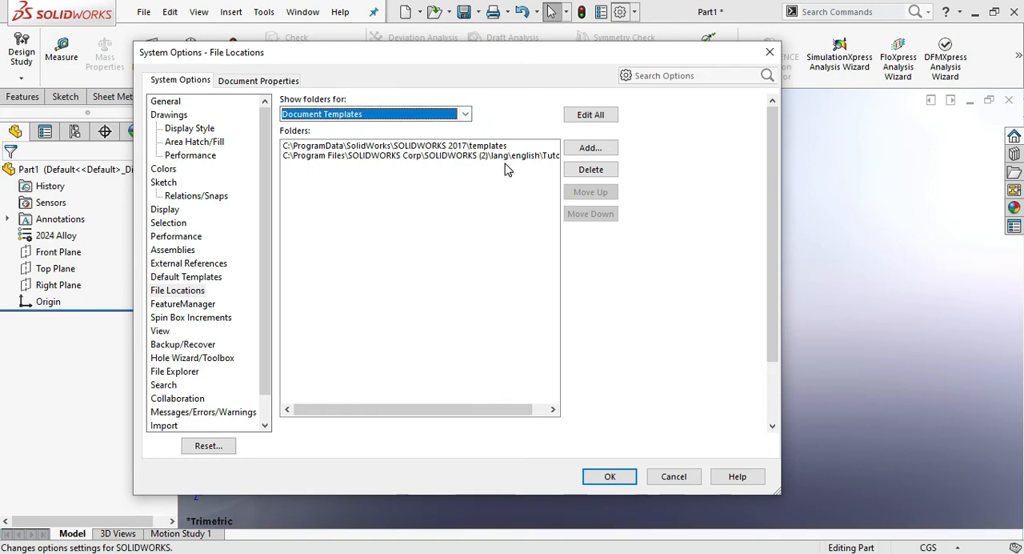
pyautogui.click(586, 148)
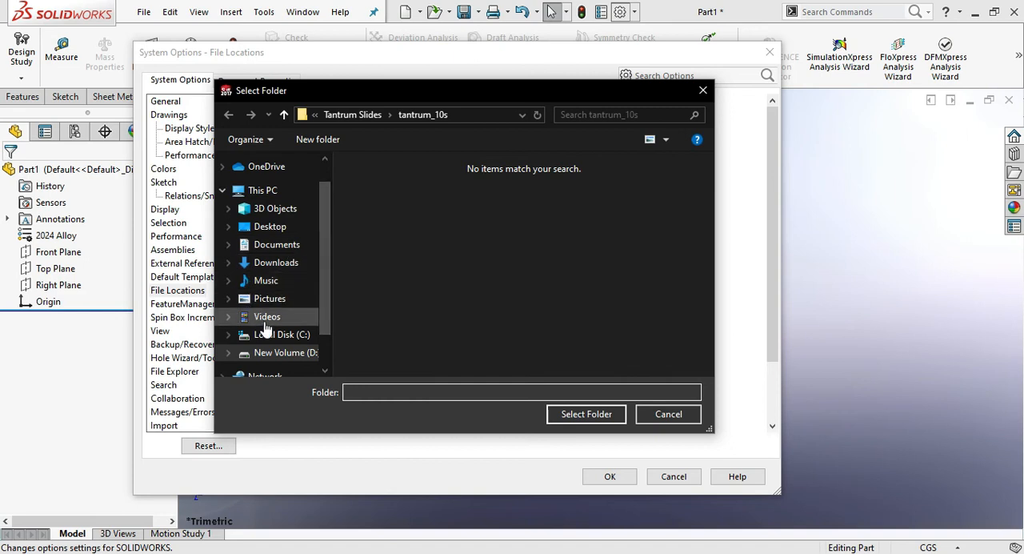
pyautogui.scroll(-1, 266, 324)
pyautogui.click(264, 203)
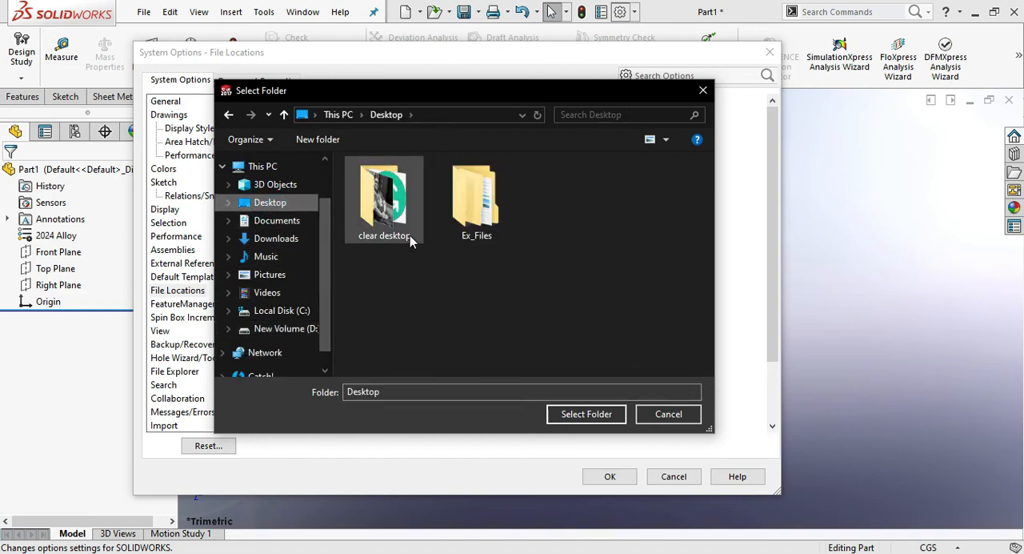
pyautogui.doubleClick(468, 228)
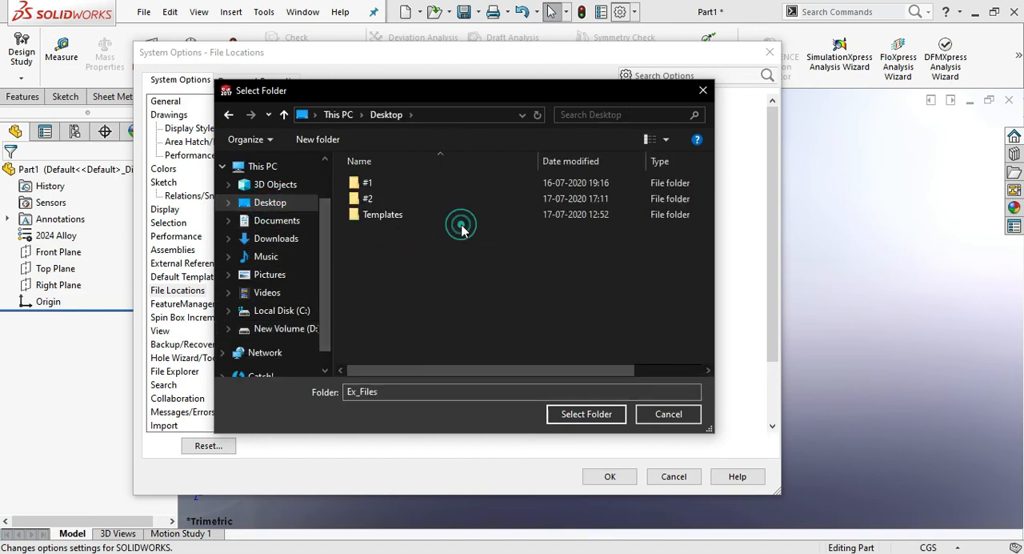
pyautogui.click(402, 223)
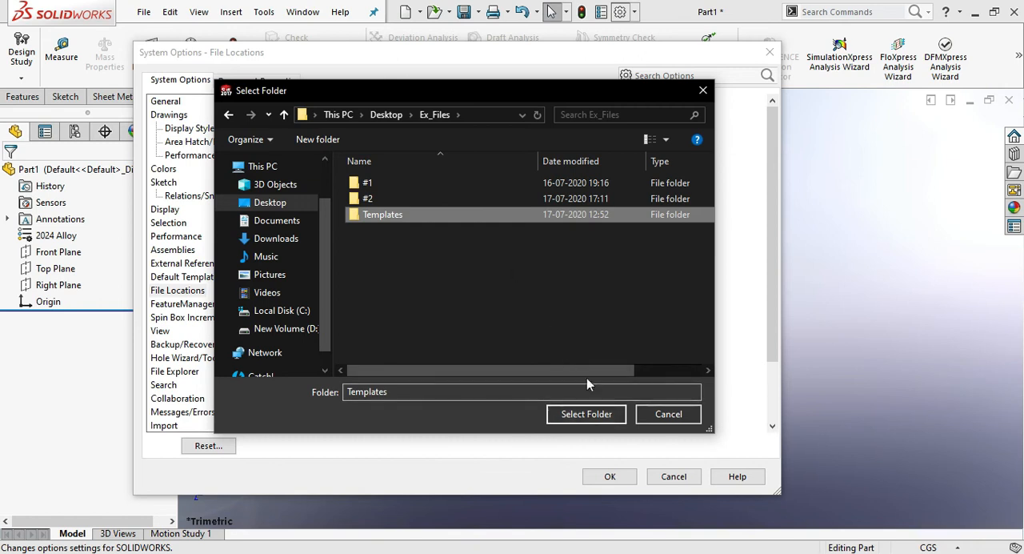
pyautogui.doubleClick(472, 223)
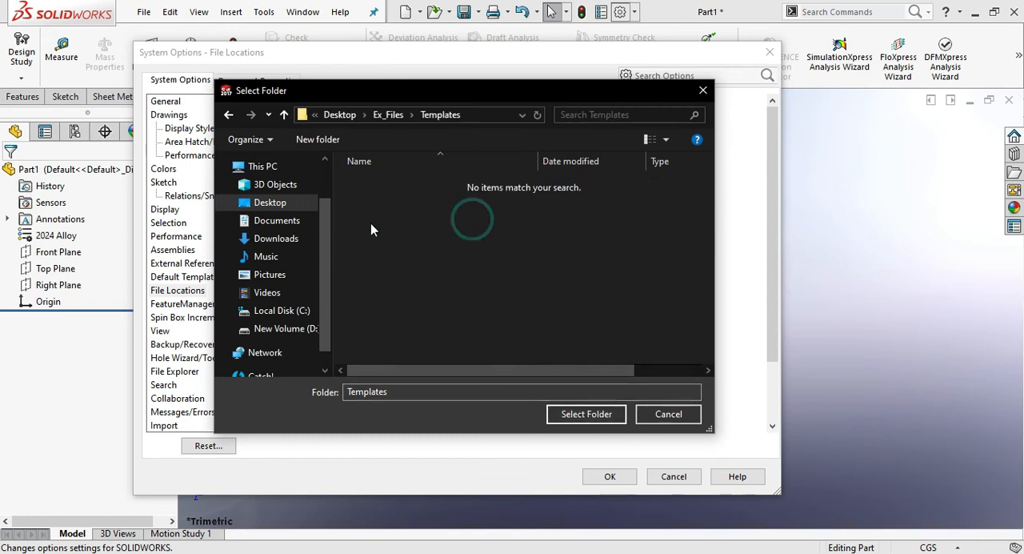
pyautogui.click(588, 412)
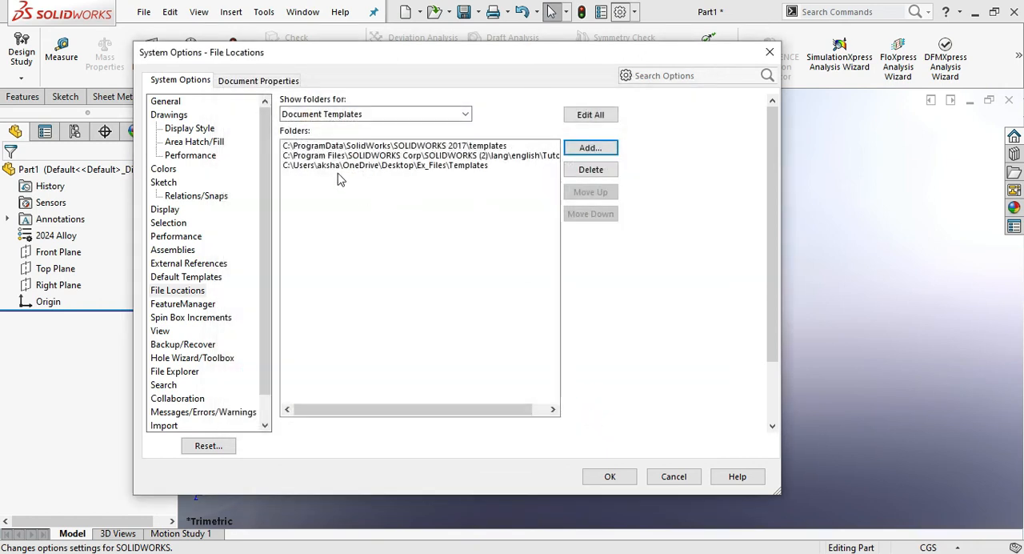
pyautogui.click(623, 479)
pyautogui.click(606, 311)
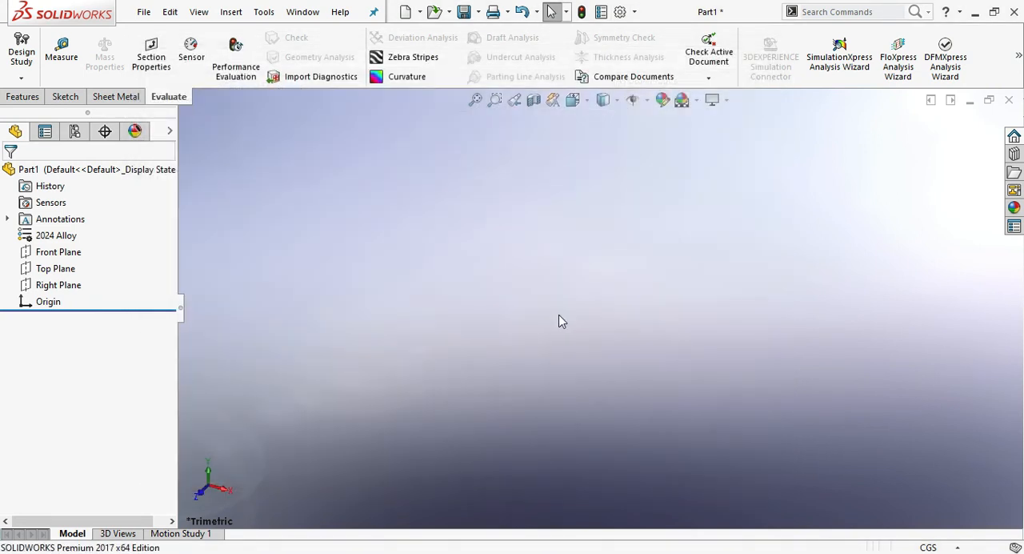
# - Start saving the part under a new name and browse to the Templates folder in Desktop > Ex_Files
pyautogui.click(144, 12)
pyautogui.click(145, 24)
pyautogui.click(144, 12)
pyautogui.click(154, 175)
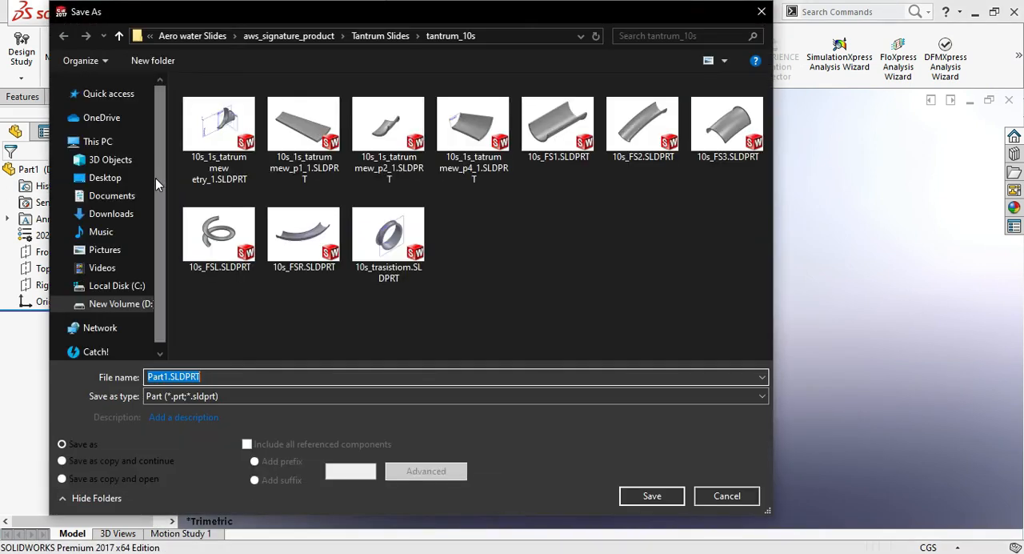
pyautogui.click(105, 177)
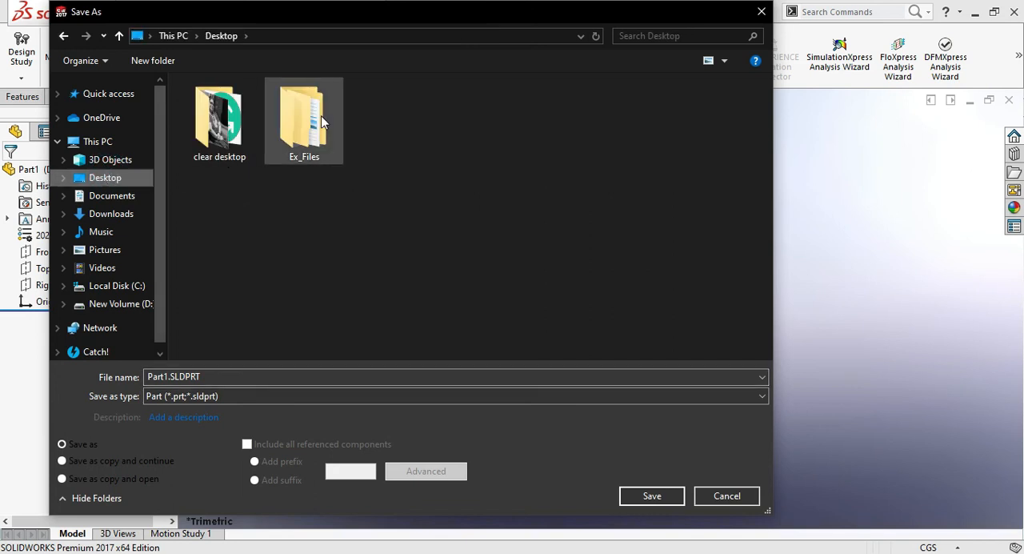
pyautogui.doubleClick(320, 120)
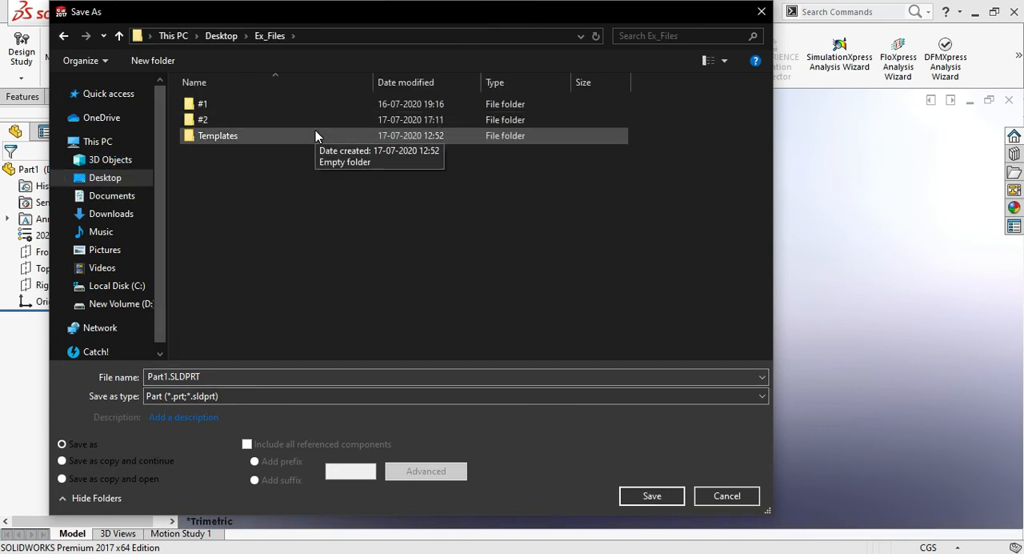
pyautogui.doubleClick(313, 135)
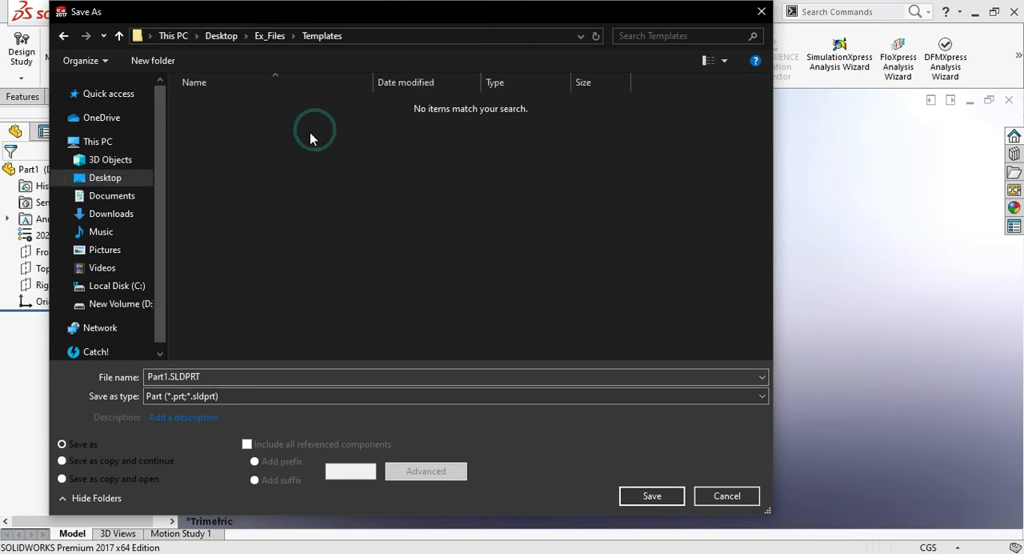
# - Save the document as a part template (*.prtdot) named Sheetmetal CGS in the SOLIDWORKS 2017 templates folder
pyautogui.click(251, 374)
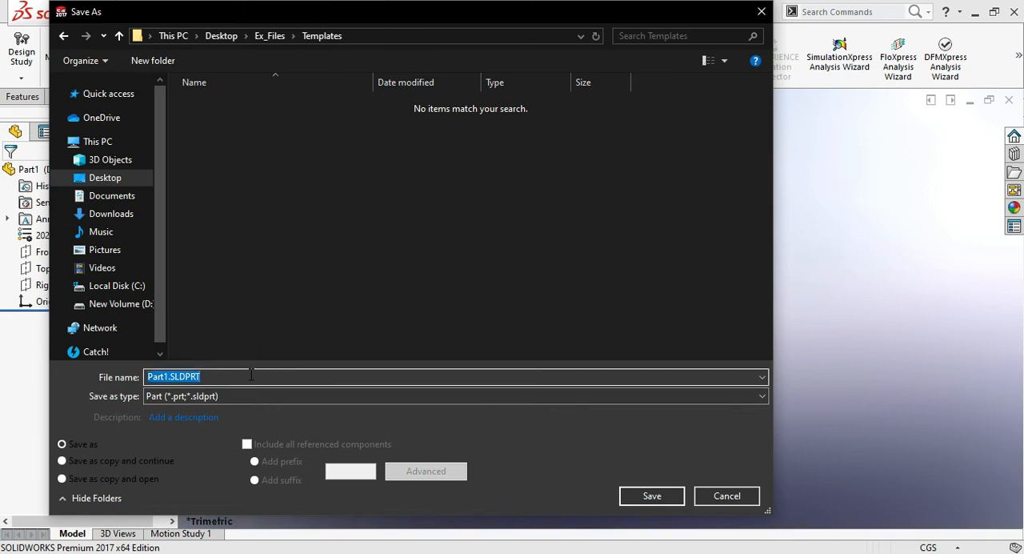
pyautogui.write('SH')
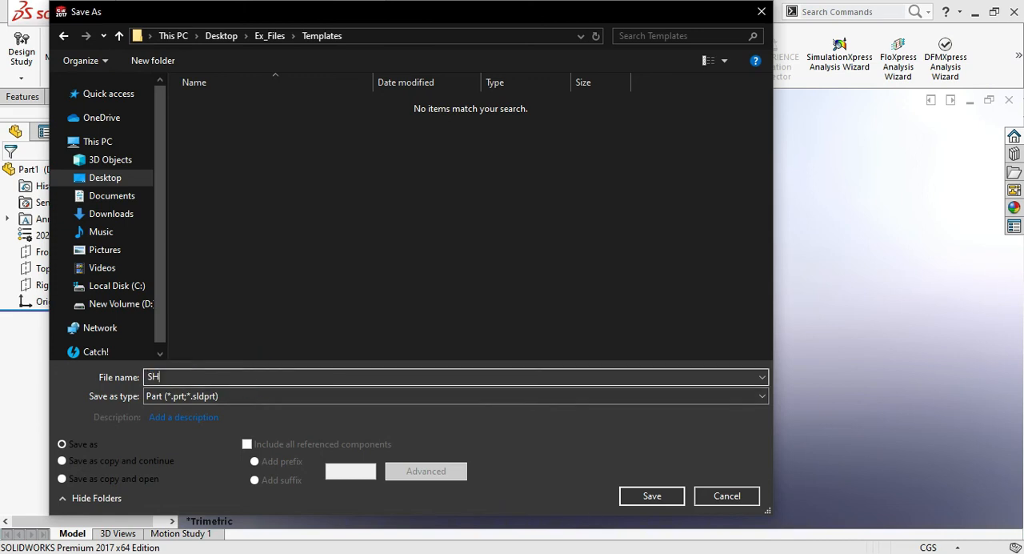
pyautogui.press('BackSpace')
pyautogui.press('BackSpace')
pyautogui.press('BackSpace')
pyautogui.write('Sheetmetal CG')
pyautogui.click(280, 397)
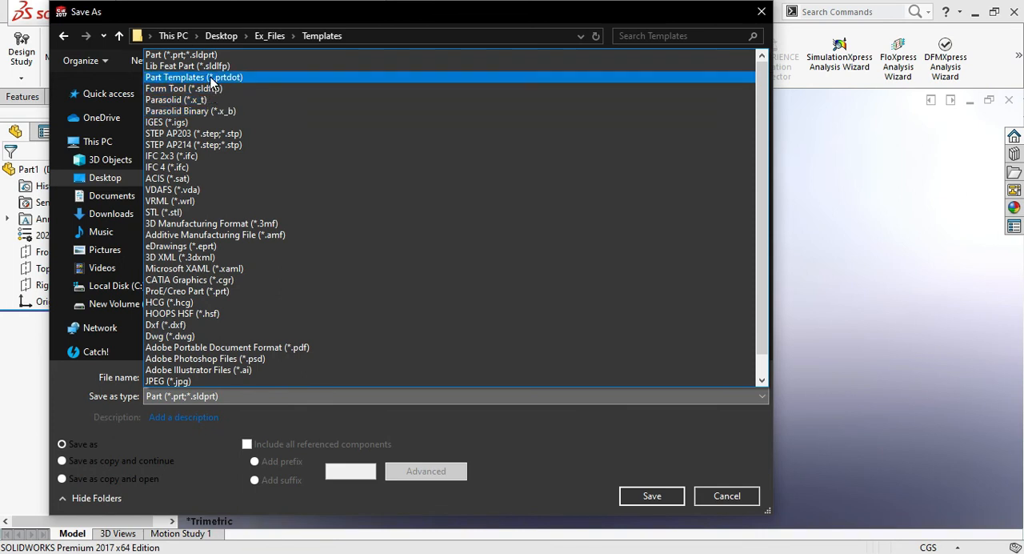
pyautogui.click(212, 77)
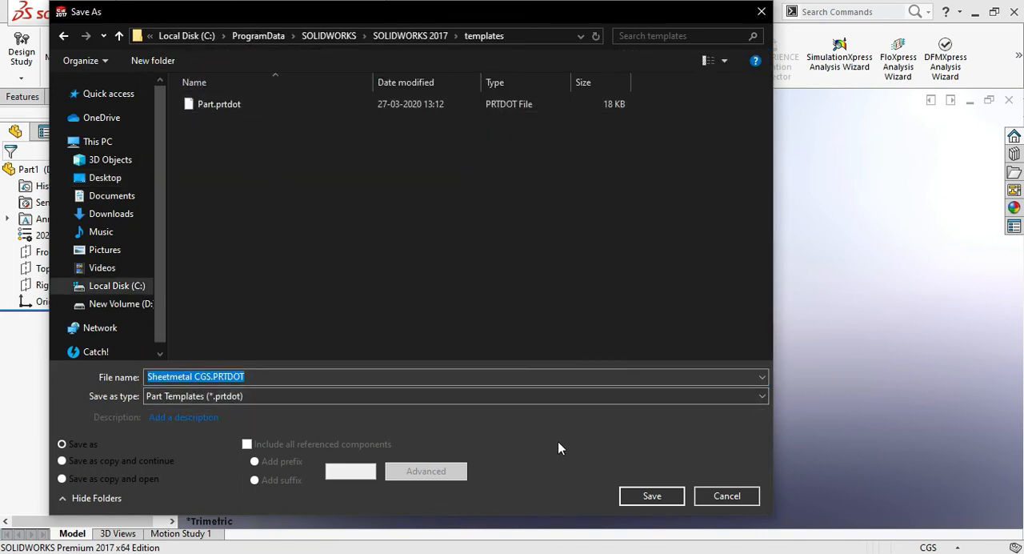
pyautogui.click(655, 499)
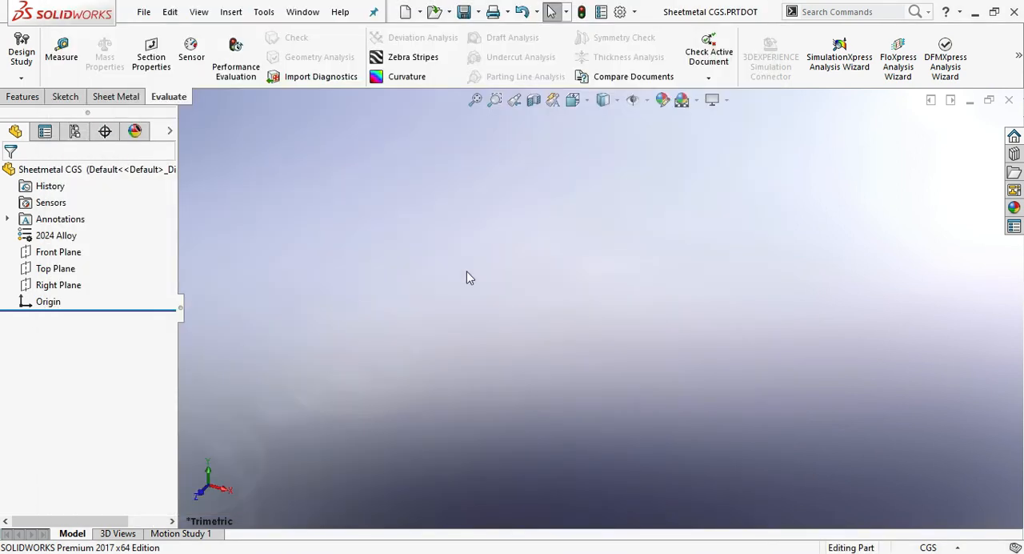
# - Start a new document and select the Sheetmetal CGS template for it
pyautogui.click(404, 13)
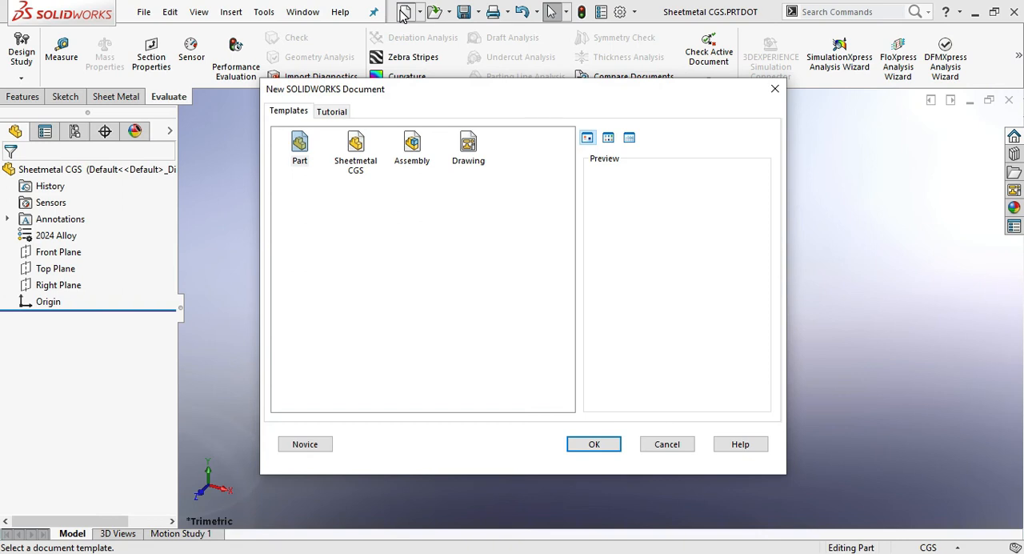
pyautogui.click(366, 171)
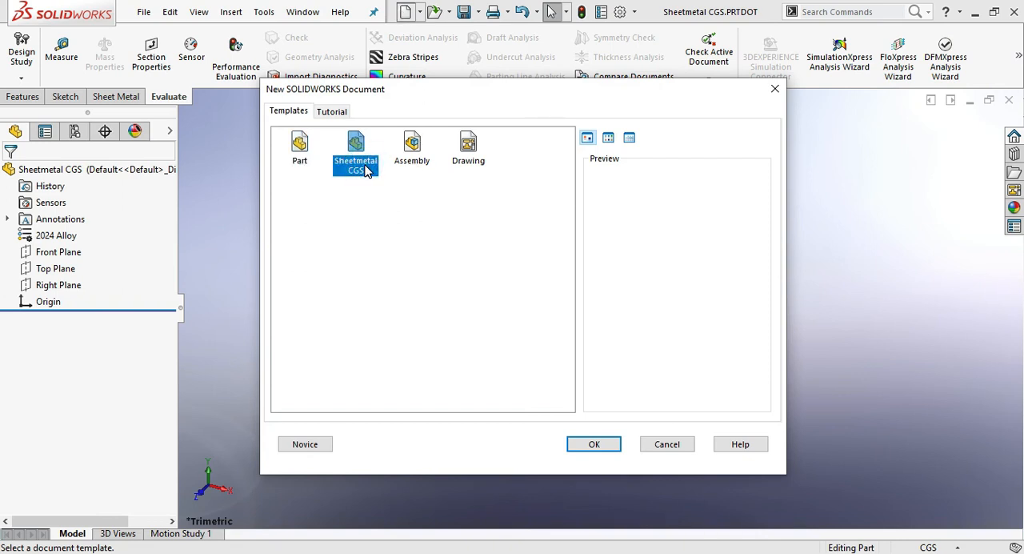